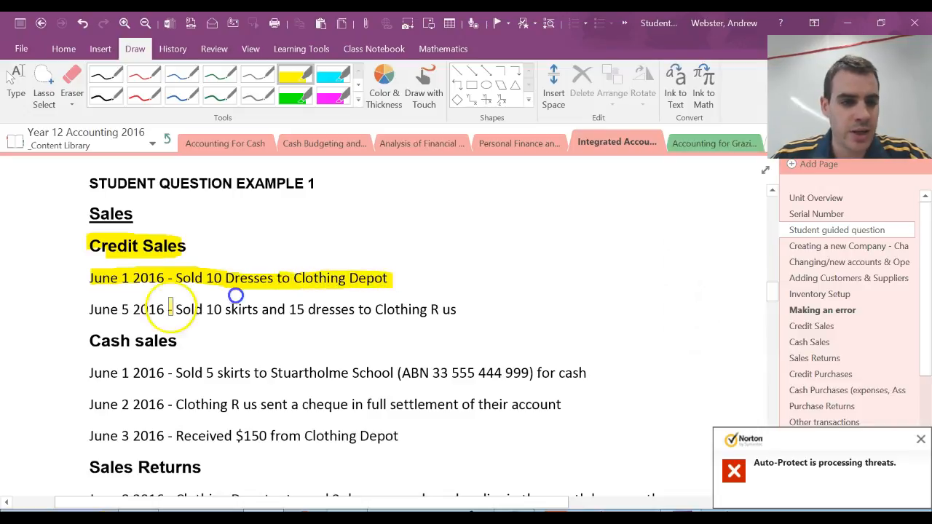
Highlight in yellow the June 5 2016 line about 10 skirts and 15 dresses sold to Clothing R us
{"action": "left_click_drag", "start_coordinate": [85, 308], "coordinate": [168, 307]}
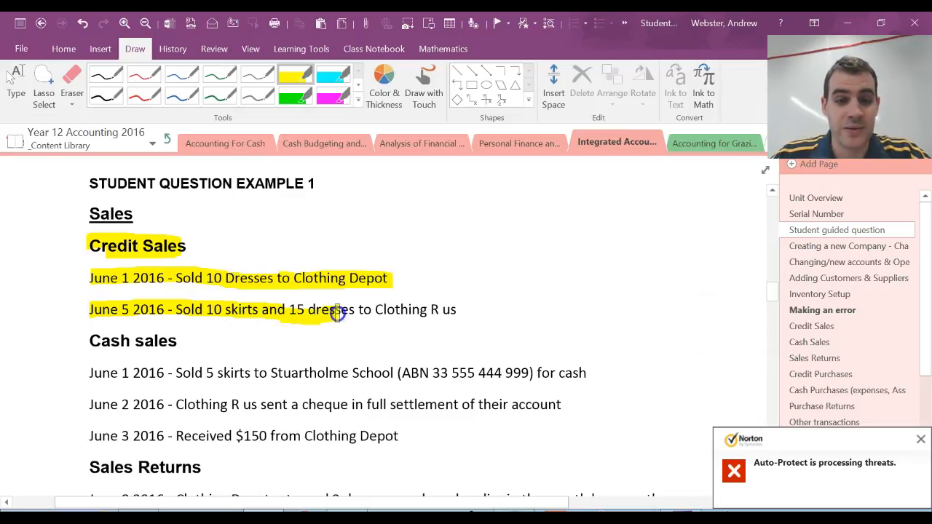
{"action": "left_click_drag", "start_coordinate": [357, 310], "coordinate": [440, 313]}
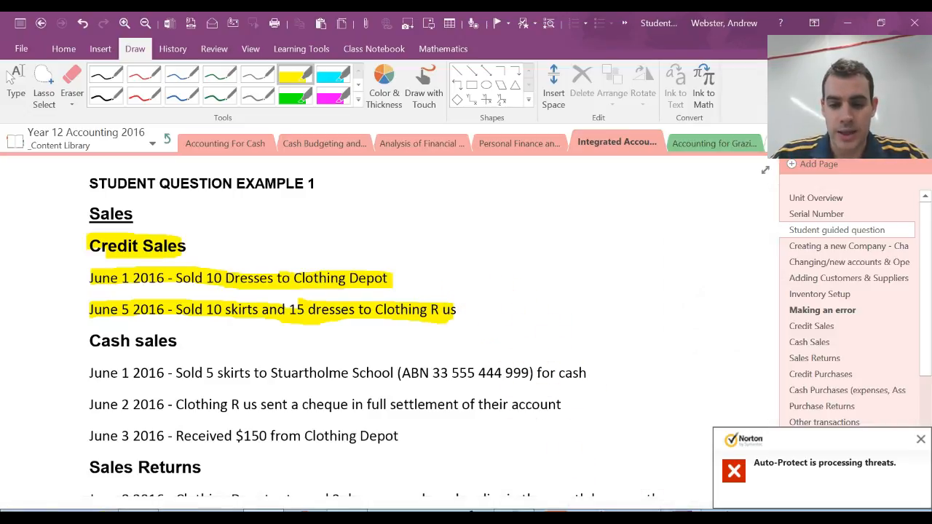
Switch to MYOB AccountRight and open a new sales invoice from the Sales command centre
{"action": "left_click", "coordinate": [668, 509]}
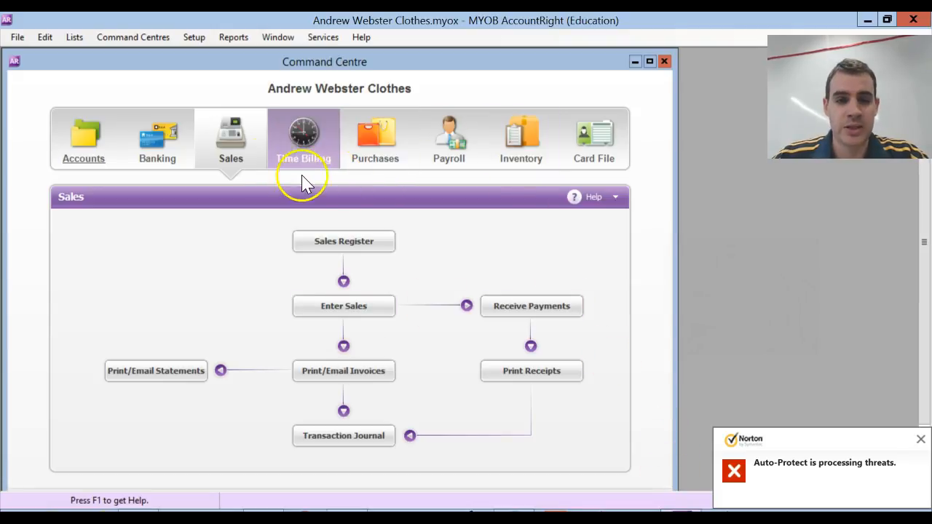
{"action": "left_click", "coordinate": [230, 153]}
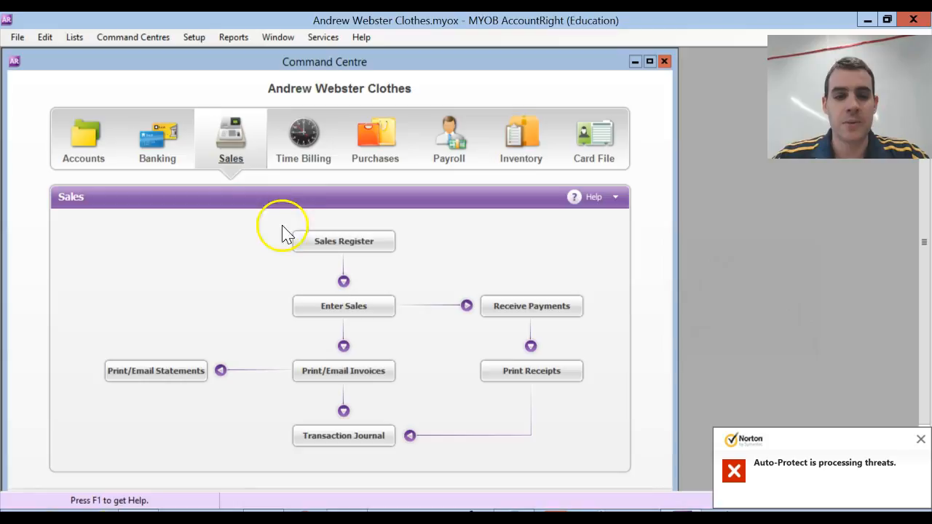
{"action": "left_click", "coordinate": [362, 309]}
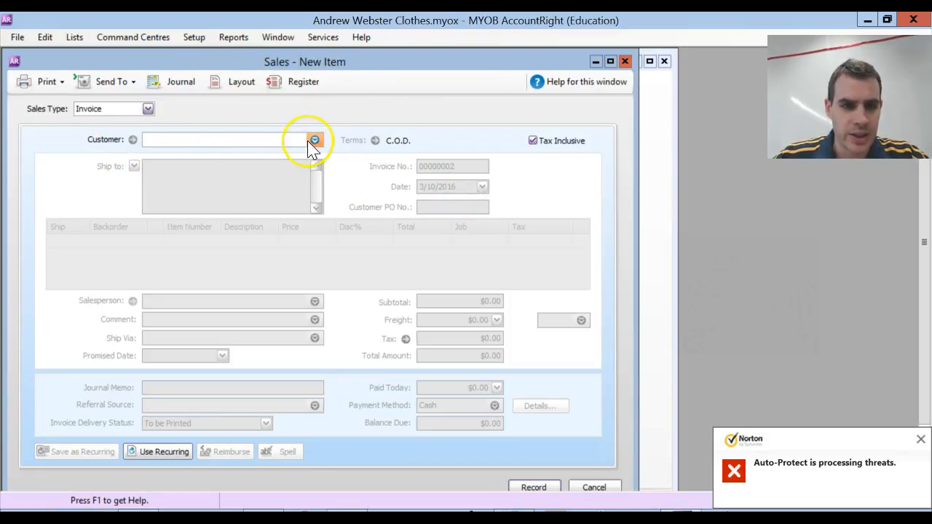
Choose Clothing Depot as the invoice customer and set the invoice date to 1/06/2016
{"action": "left_click", "coordinate": [316, 140]}
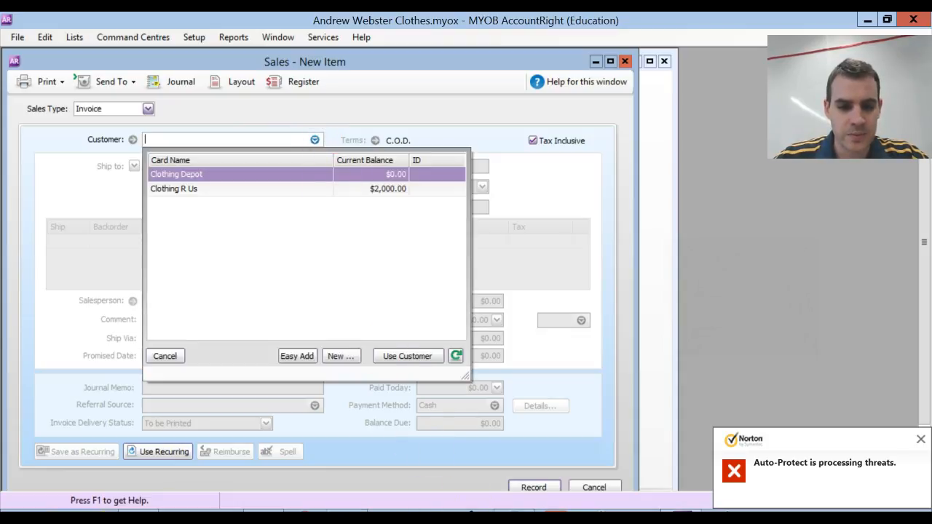
{"action": "left_click", "coordinate": [264, 516]}
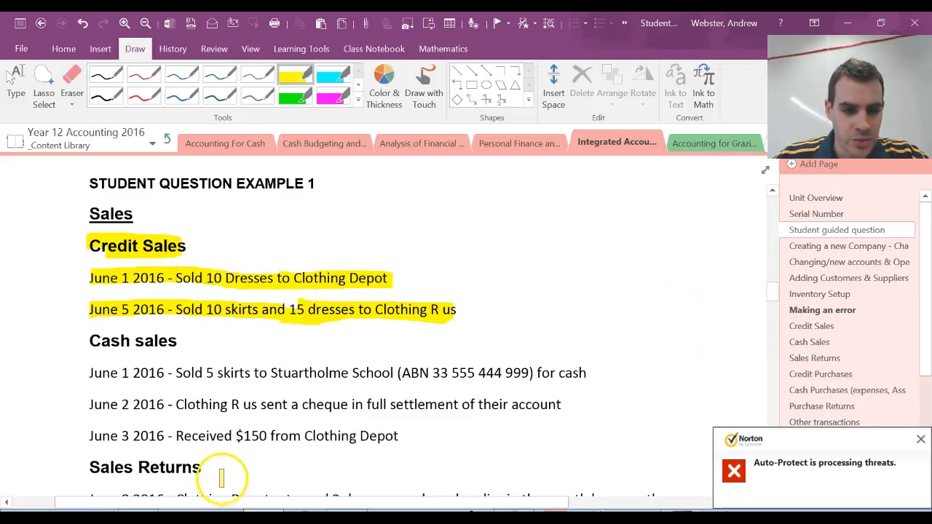
{"action": "left_click", "coordinate": [262, 516]}
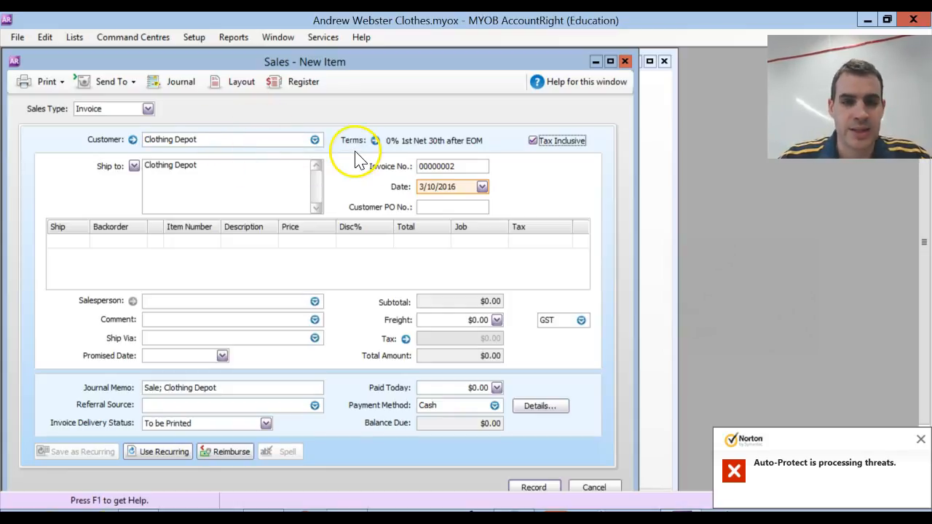
{"action": "left_click", "coordinate": [437, 186]}
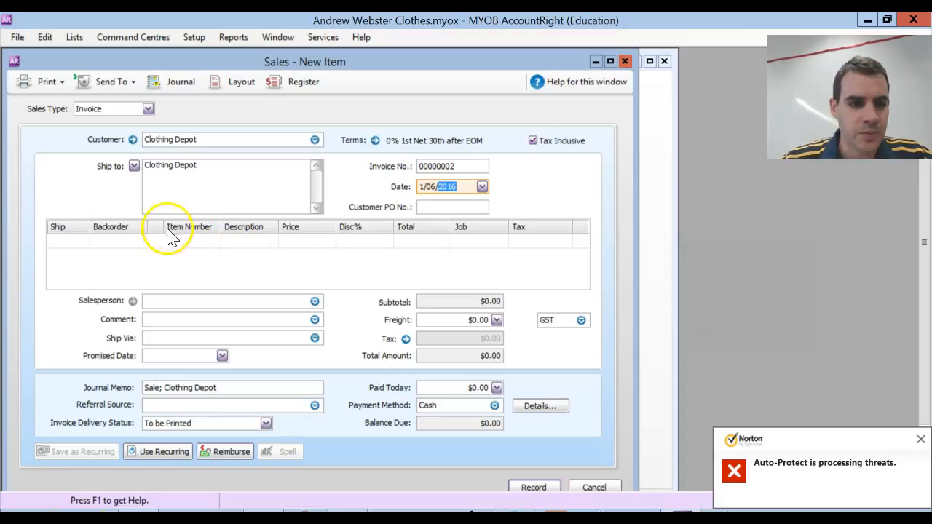
Add an invoice line shipping 10 of item 1, Dresses, with no backorder
{"action": "left_click", "coordinate": [77, 242]}
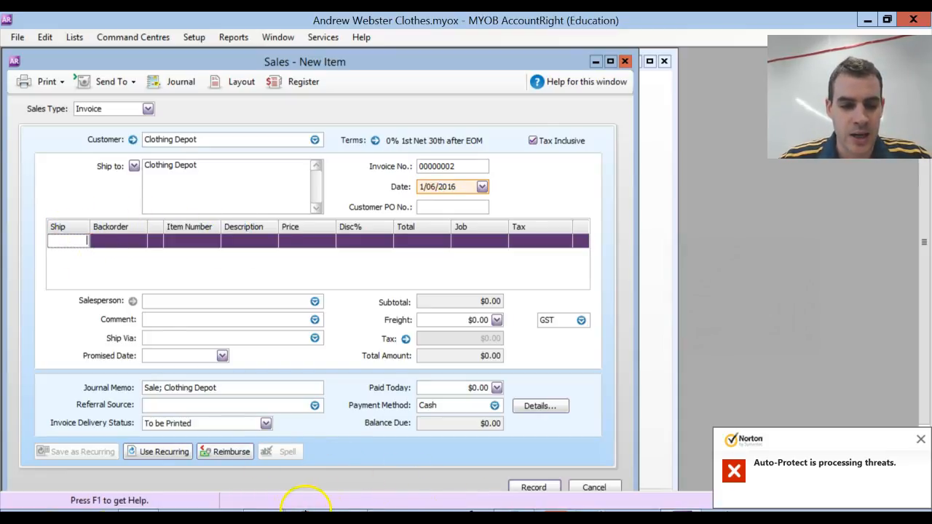
{"action": "left_click", "coordinate": [306, 508]}
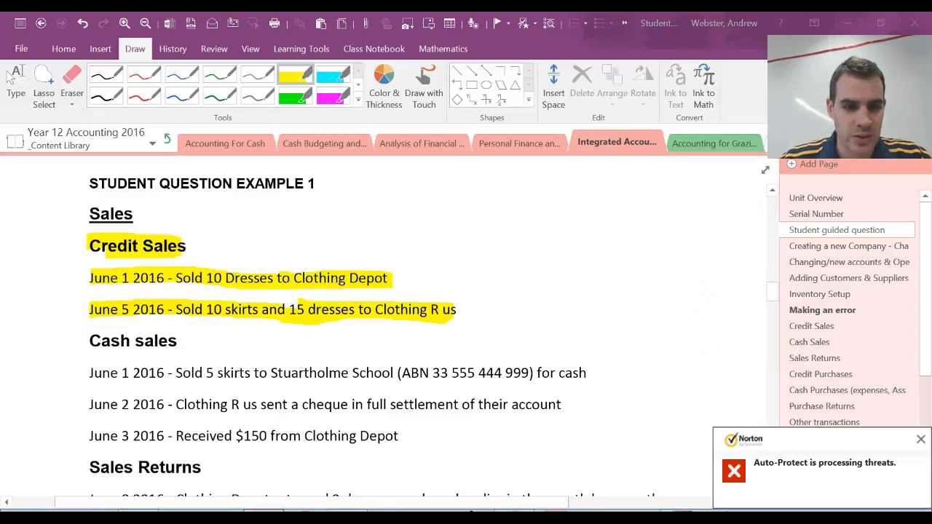
{"action": "left_click", "coordinate": [257, 508]}
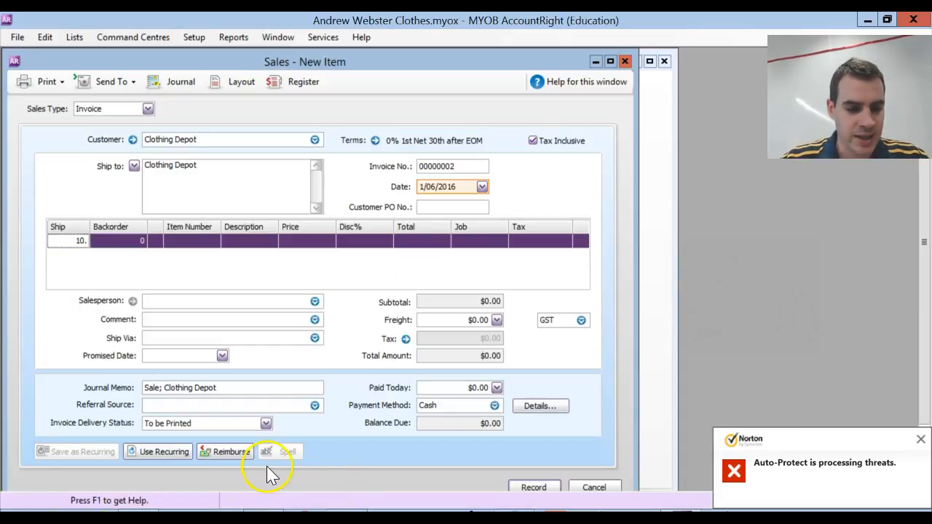
{"action": "key", "text": "Tab"}
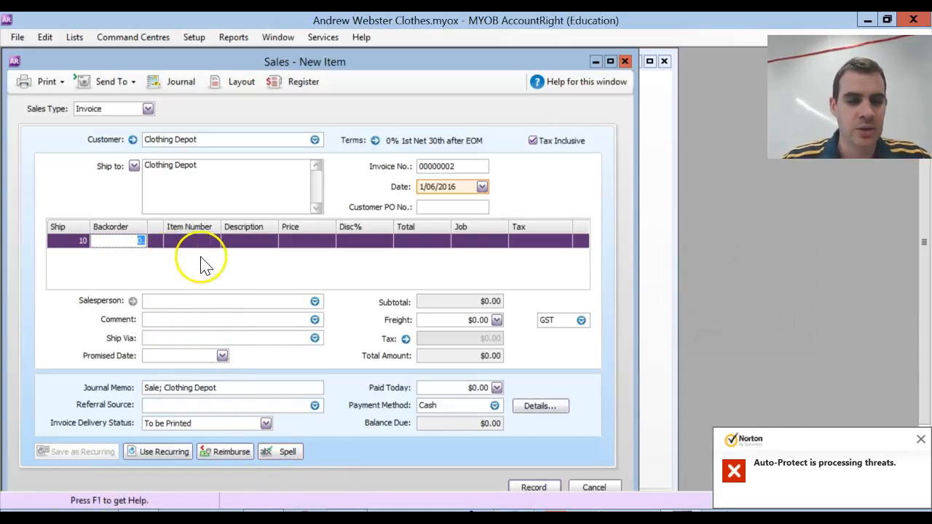
{"action": "key", "text": "Tab"}
{"action": "key", "text": "Tab"}
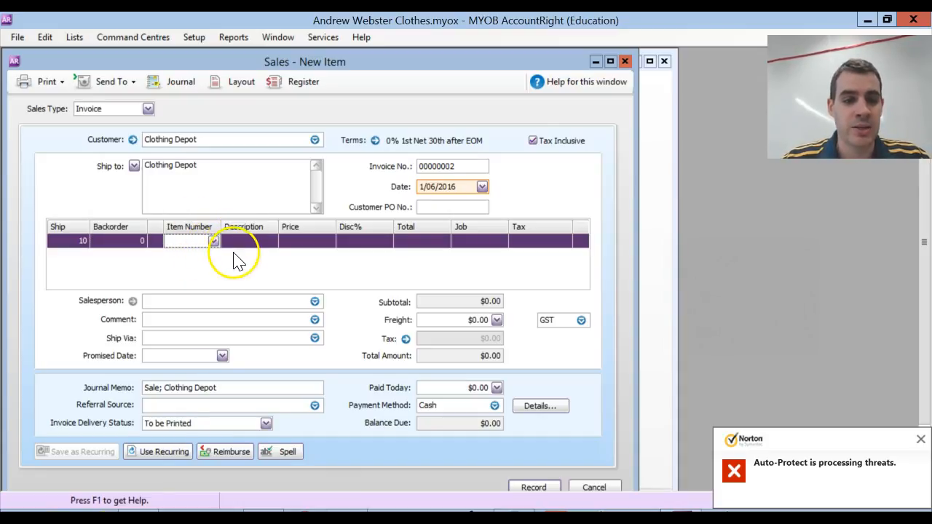
{"action": "left_click", "coordinate": [214, 242]}
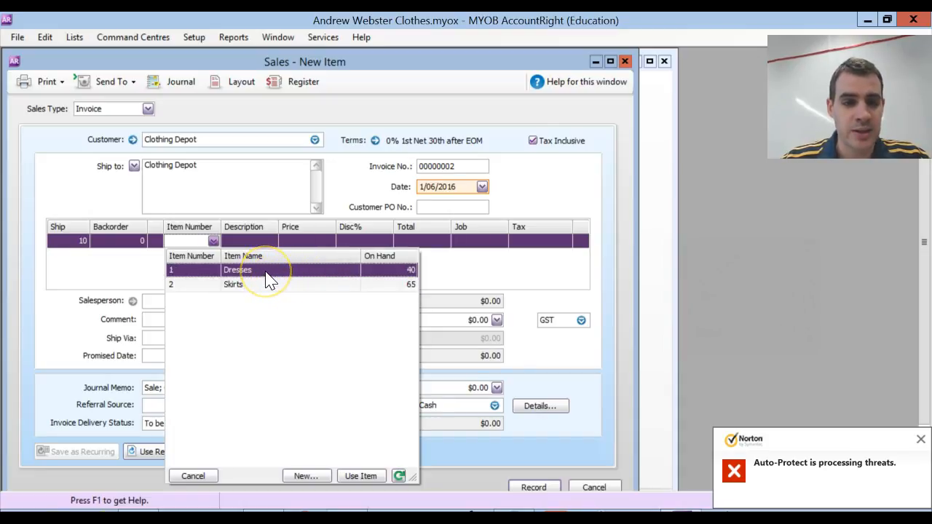
{"action": "double_click", "coordinate": [267, 270]}
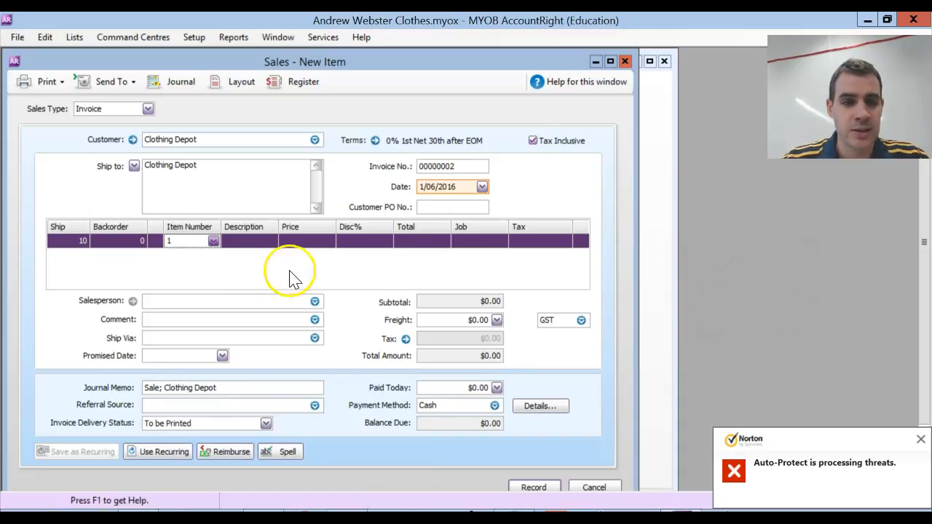
{"action": "key", "text": "Tab"}
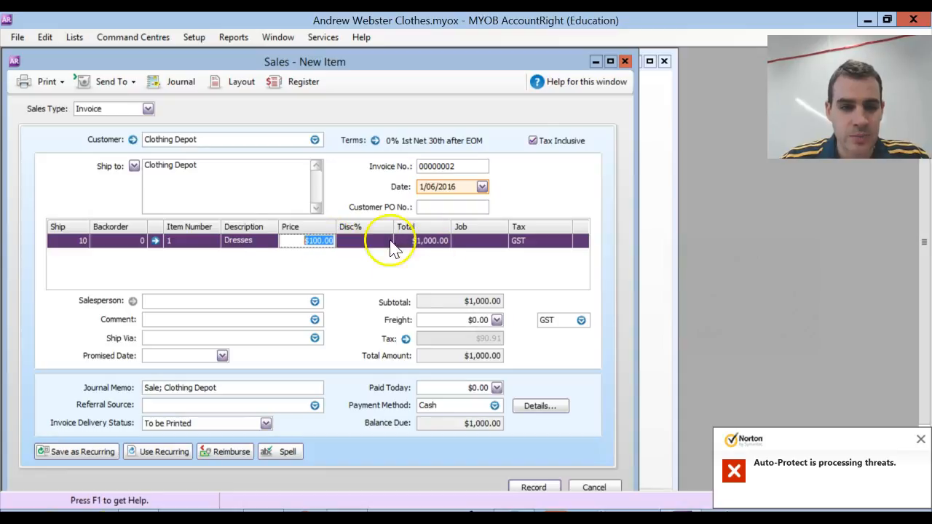
Accept the default price, discount and total on the Dresses line and record the Clothing Depot sale
{"action": "key", "text": "Tab"}
{"action": "key", "text": "Tab"}
{"action": "key", "text": "Tab"}
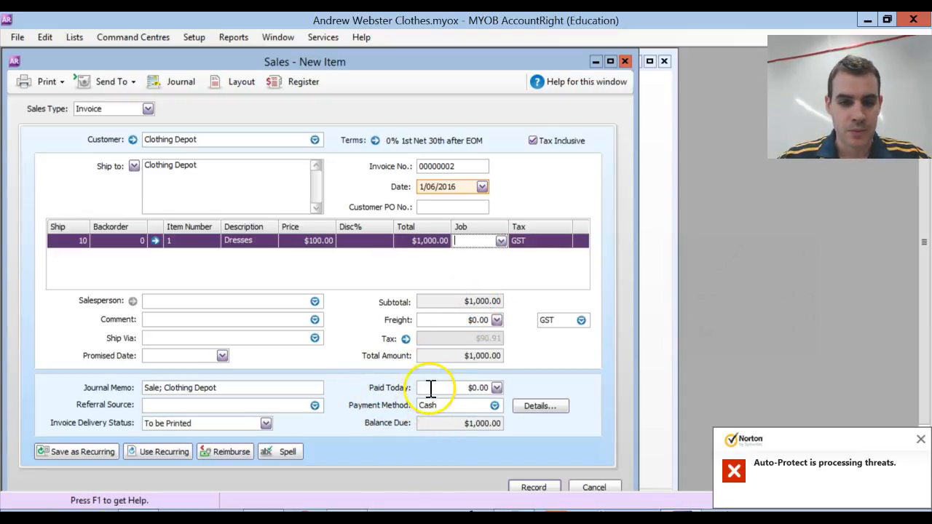
{"action": "left_click", "coordinate": [536, 486]}
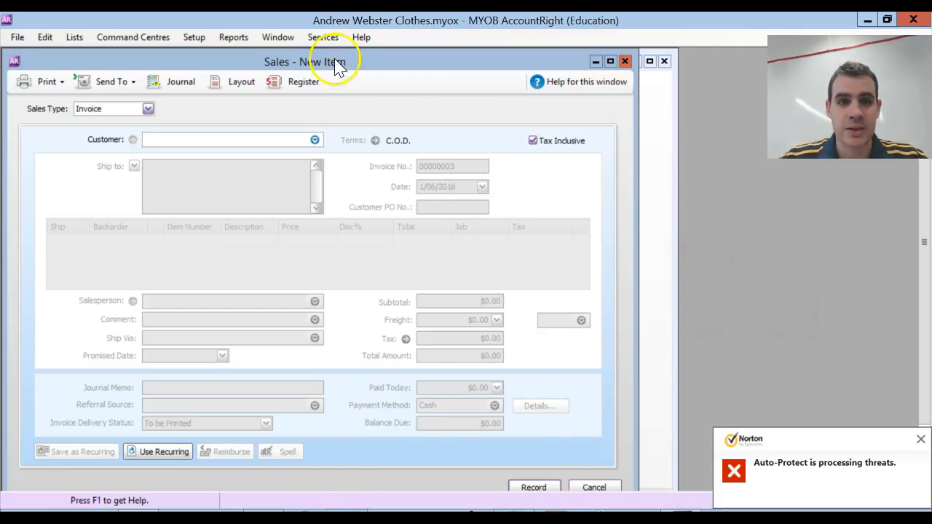
Switch to the OneNote question page and highlight the June 5 2016 credit sale line again
{"action": "mouse_move", "coordinate": [470, 69]}
{"action": "left_mouse_down"}
{"action": "mouse_move", "coordinate": [525, 77]}
{"action": "mouse_move", "coordinate": [528, 89]}
{"action": "mouse_move", "coordinate": [464, 70]}
{"action": "left_mouse_up"}
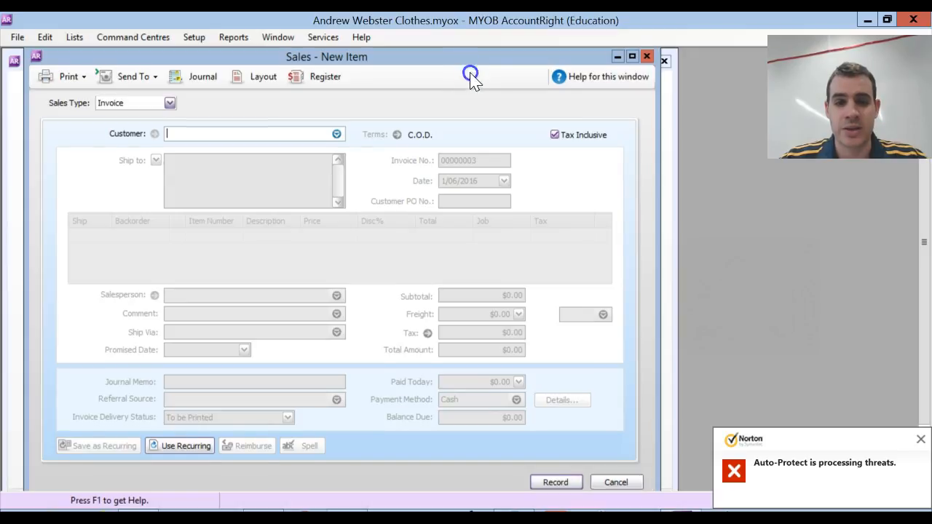
{"action": "left_click", "coordinate": [272, 510]}
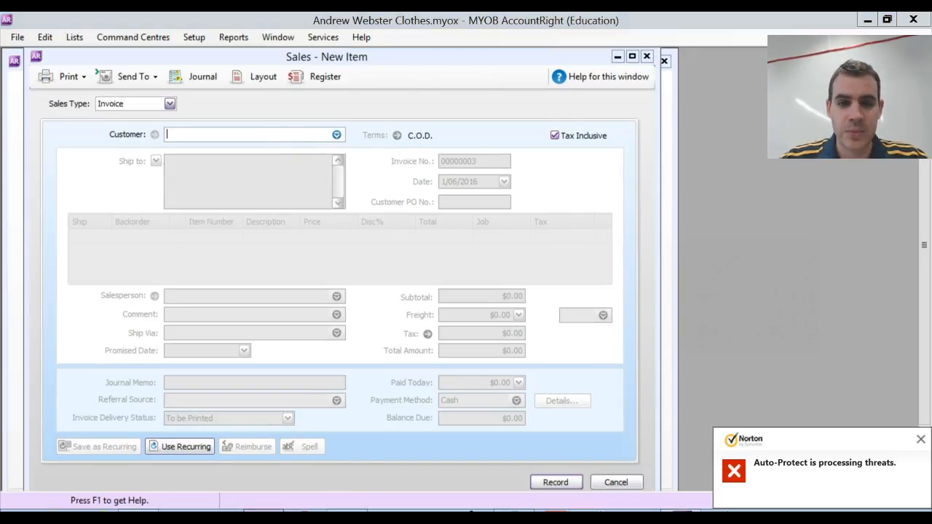
{"action": "left_click", "coordinate": [94, 308]}
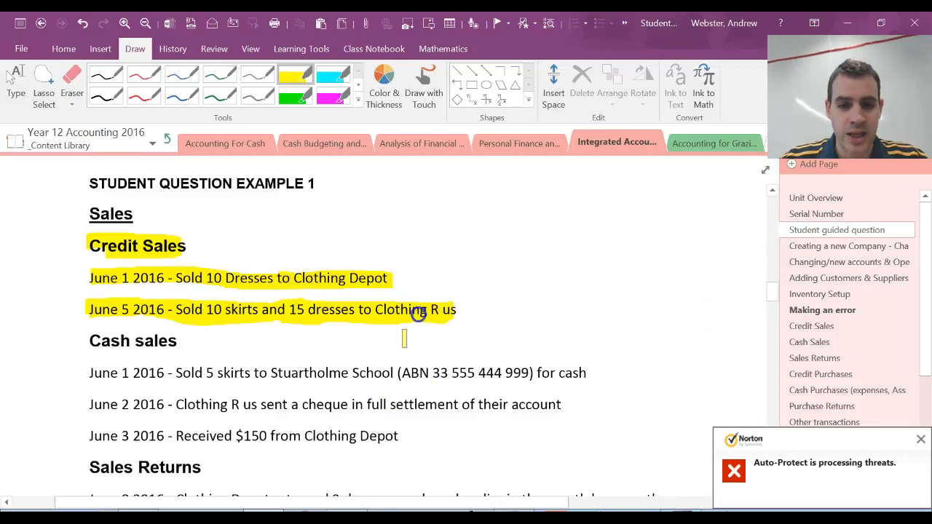
Return to the blank MYOB invoice, choose Clothing R Us as the customer and set the date to 5/06/2016
{"action": "left_click", "coordinate": [288, 510]}
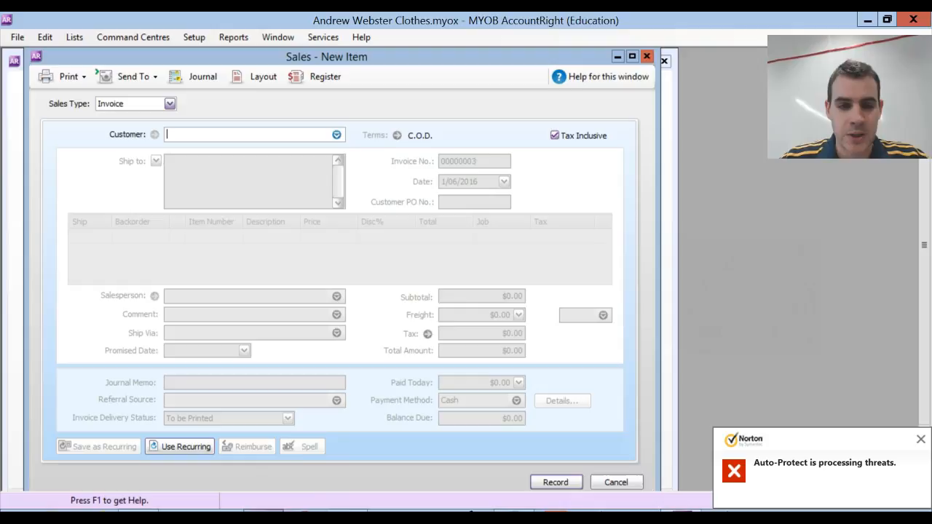
{"action": "left_click", "coordinate": [340, 138]}
{"action": "double_click", "coordinate": [315, 183]}
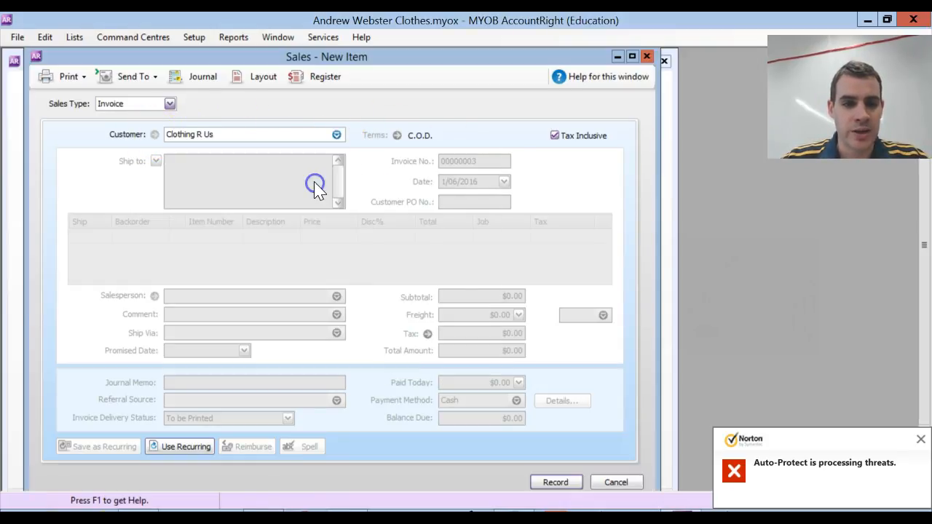
{"action": "left_click", "coordinate": [445, 182]}
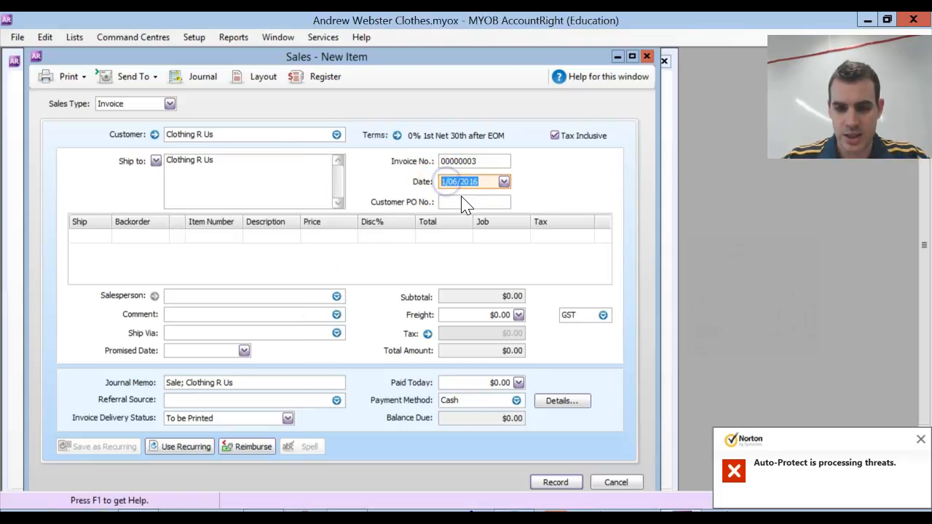
{"action": "left_click", "coordinate": [447, 182]}
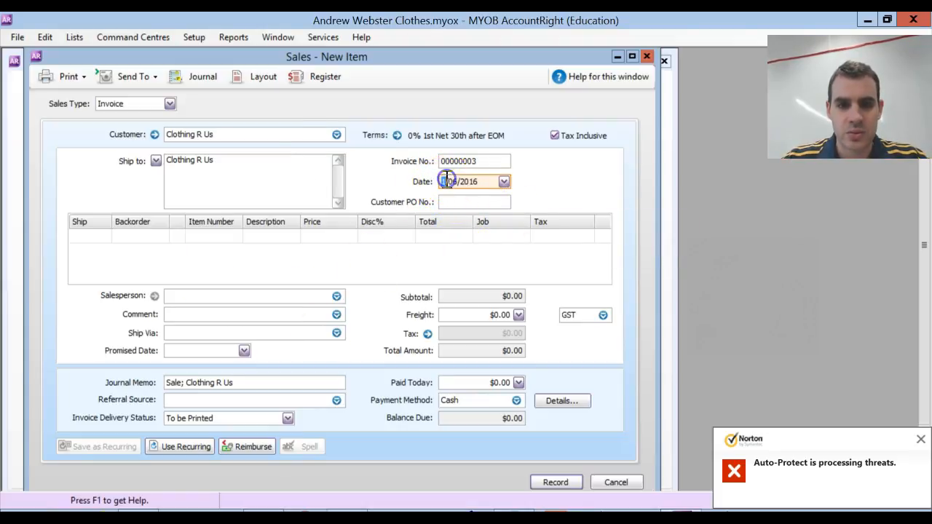
Add an invoice line shipping 10 of item 2, Skirts, keeping its default price and tax code
{"action": "left_click", "coordinate": [88, 235]}
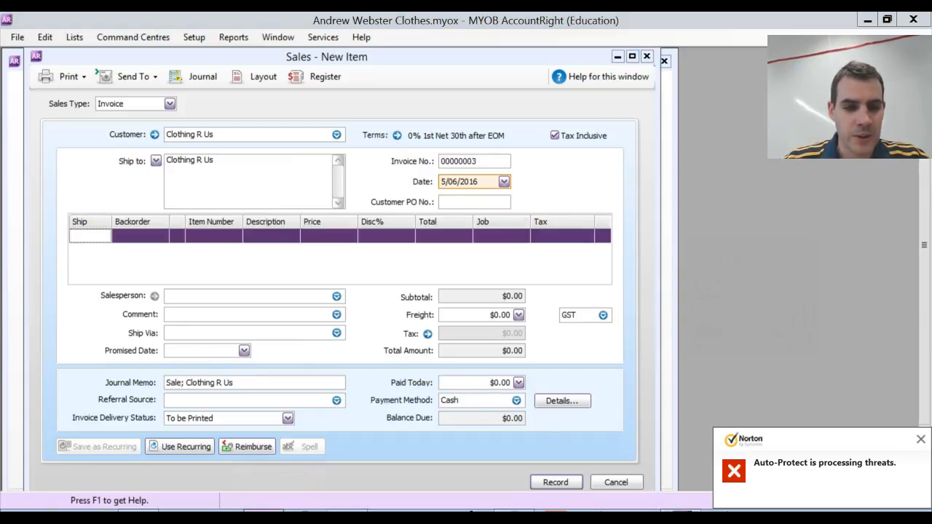
{"action": "key", "text": "alt+Tab"}
{"action": "key", "text": "alt+Tab"}
{"action": "left_click", "coordinate": [153, 298]}
{"action": "key", "text": "Tab"}
{"action": "key", "text": "Tab"}
{"action": "key", "text": "Tab"}
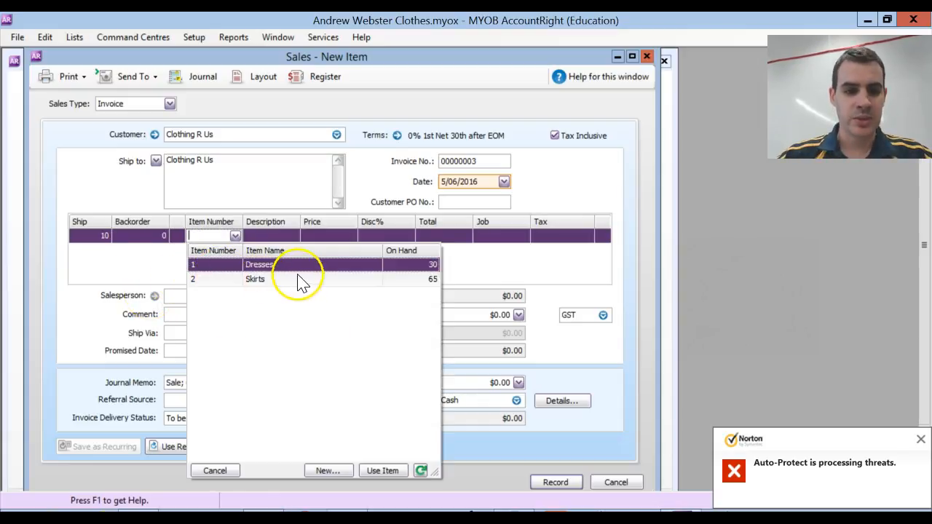
{"action": "double_click", "coordinate": [271, 280]}
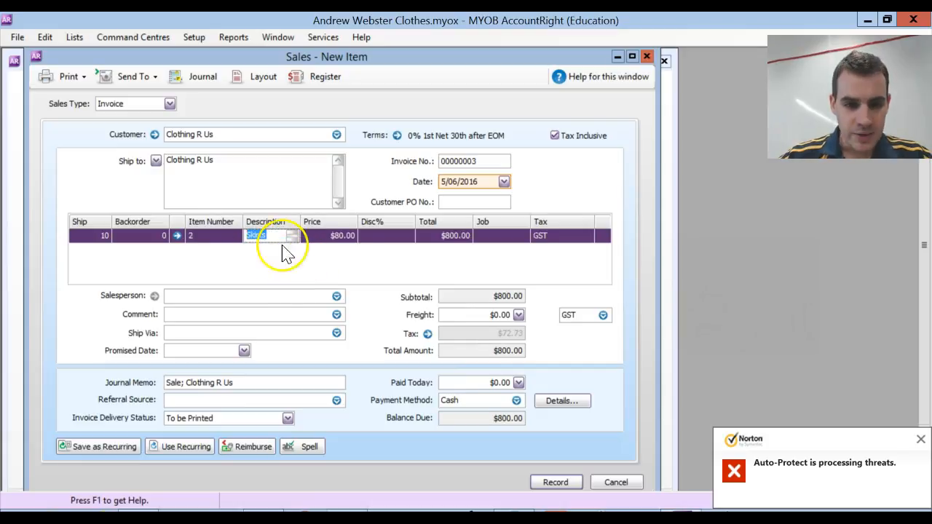
{"action": "key", "text": "Tab"}
{"action": "key", "text": "Tab"}
{"action": "key", "text": "Tab"}
{"action": "key", "text": "Tab"}
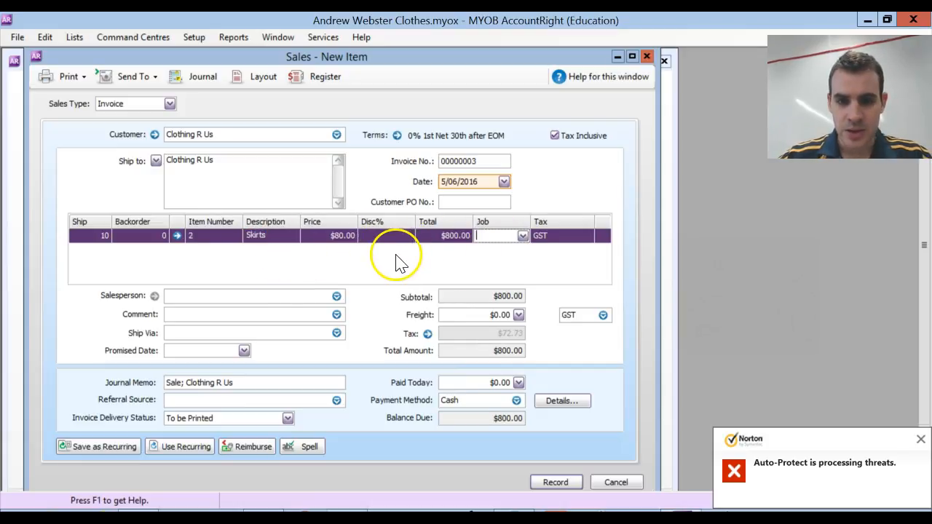
{"action": "key", "text": "Tab"}
{"action": "key", "text": "Tab"}
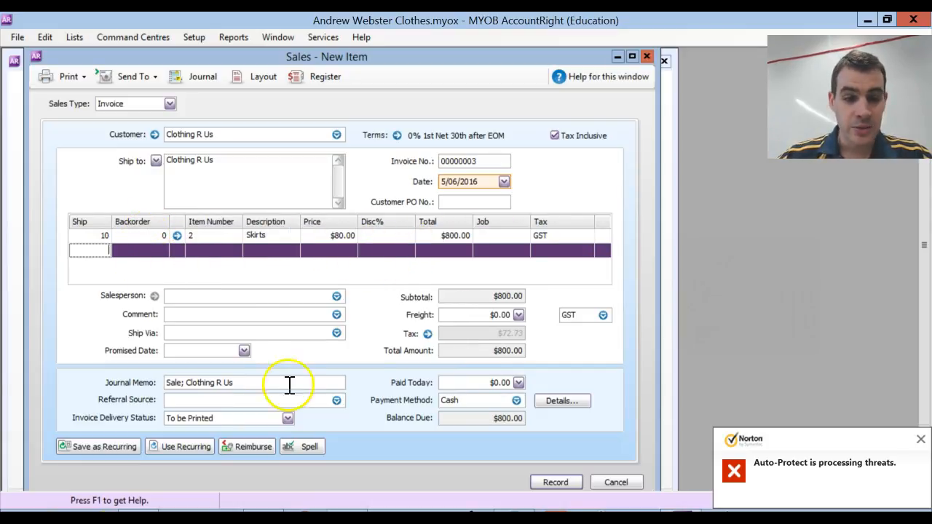
Check the quantity in the OneNote question and add a second invoice line shipping 15 of item 1, Dresses
{"action": "left_click", "coordinate": [263, 512]}
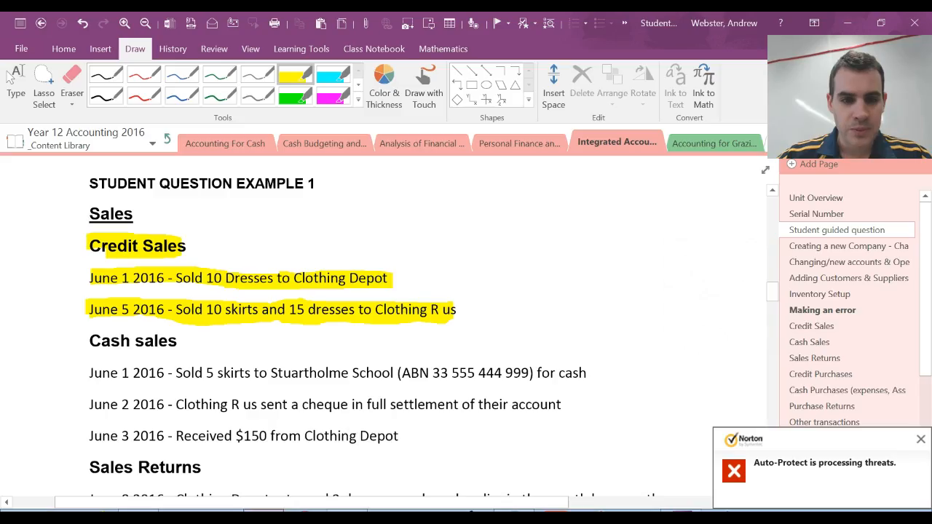
{"action": "left_click", "coordinate": [302, 511]}
{"action": "type", "text": "1"}
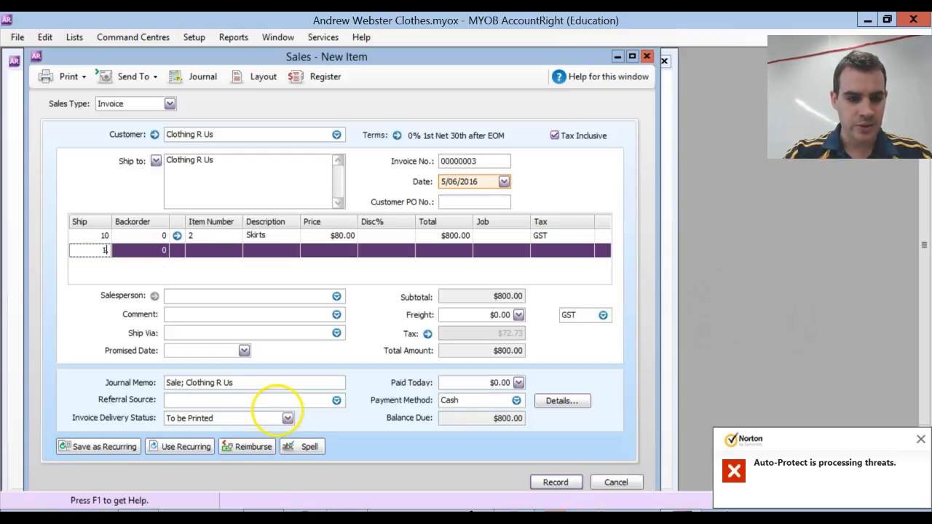
{"action": "type", "text": "5"}
{"action": "key", "text": "Tab"}
{"action": "key", "text": "Tab"}
{"action": "key", "text": "Tab"}
{"action": "key", "text": "Tab"}
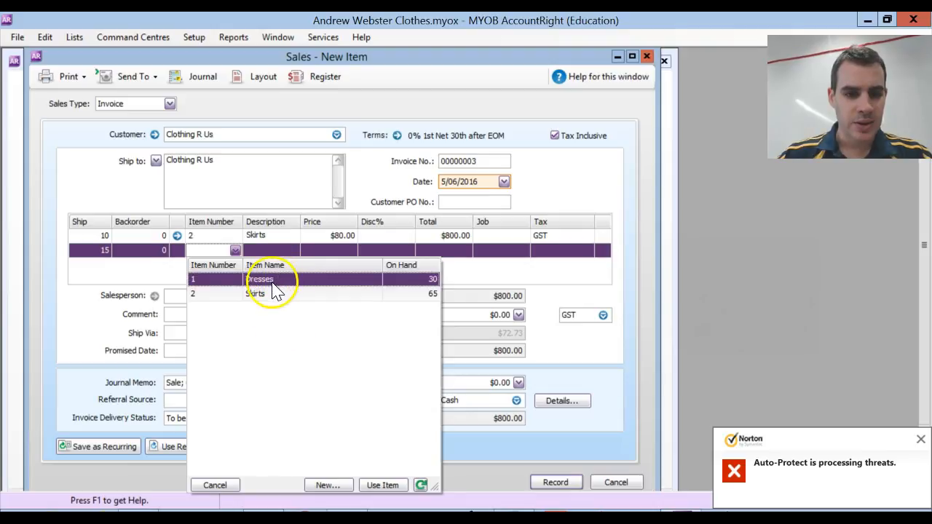
{"action": "double_click", "coordinate": [274, 282]}
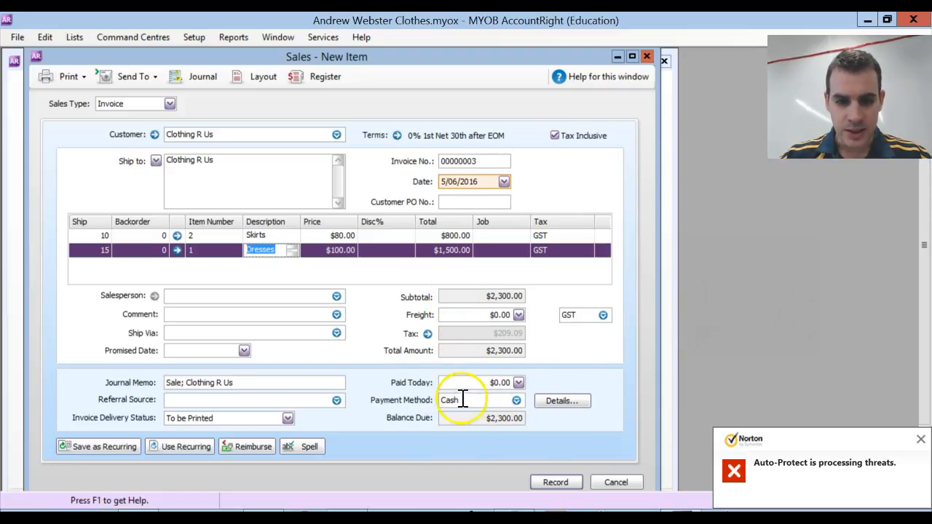
Record the Clothing R Us invoice and close the blank new sale form without entering another
{"action": "left_click", "coordinate": [554, 483]}
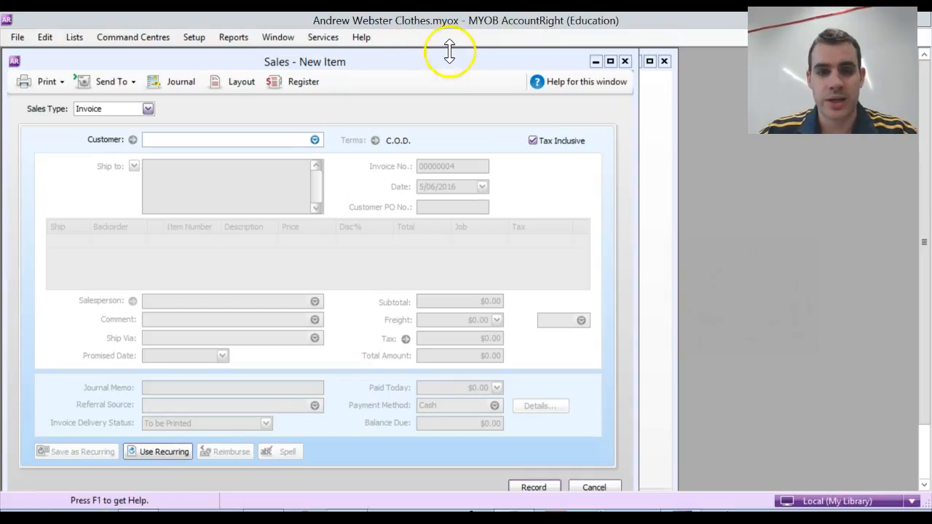
{"action": "left_click", "coordinate": [600, 486]}
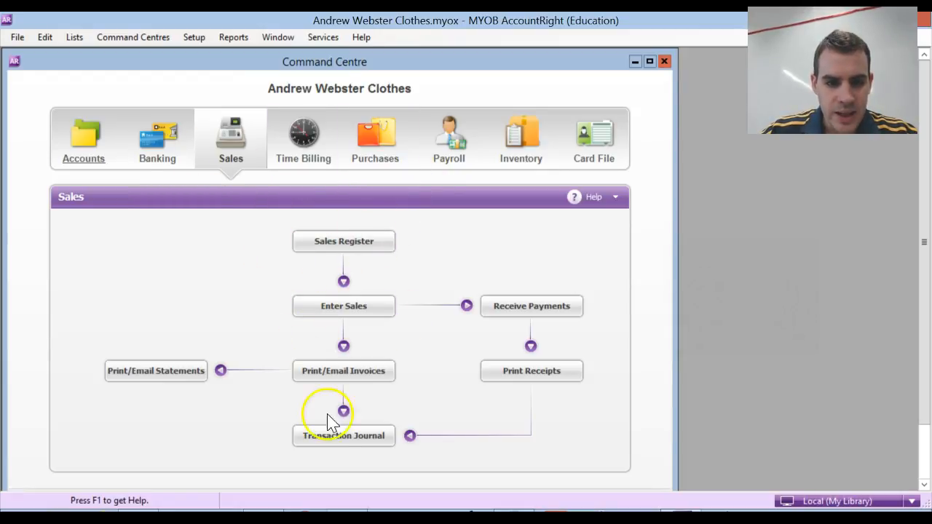
Open the Transaction Journal and list all transaction types down to the June 2016 sales entries
{"action": "left_click", "coordinate": [357, 436]}
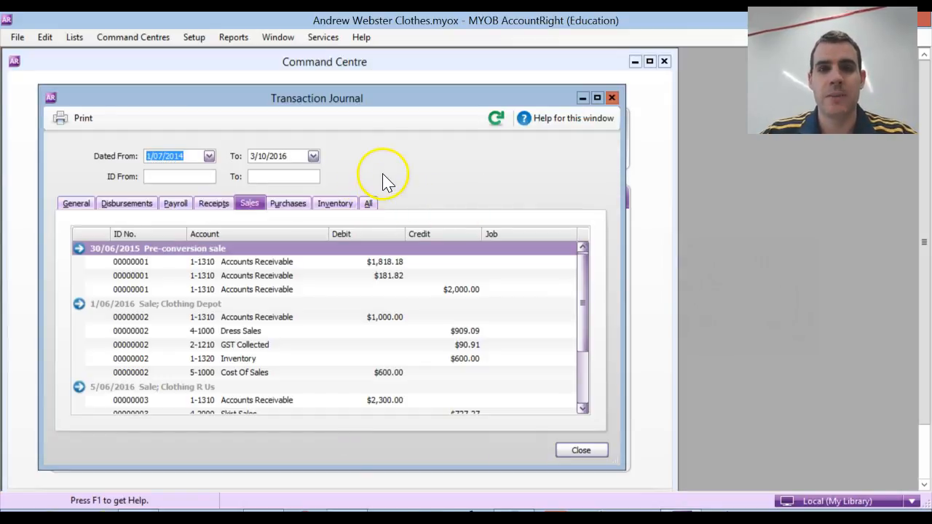
{"action": "double_click", "coordinate": [190, 158]}
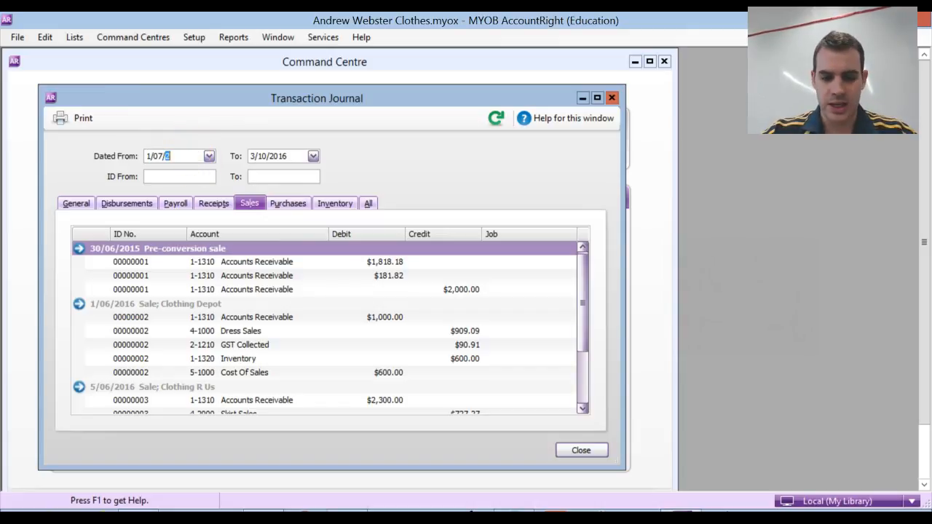
{"action": "left_click", "coordinate": [369, 206]}
{"action": "left_click_drag", "start_coordinate": [582, 284], "coordinate": [588, 335]}
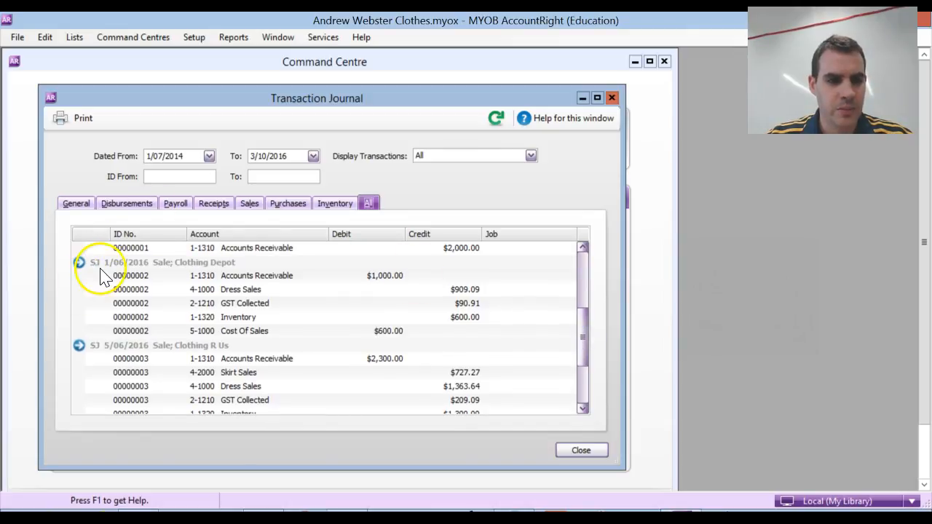
Examine the 1/06/2016 Clothing Depot sale line by line, from Accounts Receivable to Cost Of Sales
{"action": "left_click", "coordinate": [103, 268]}
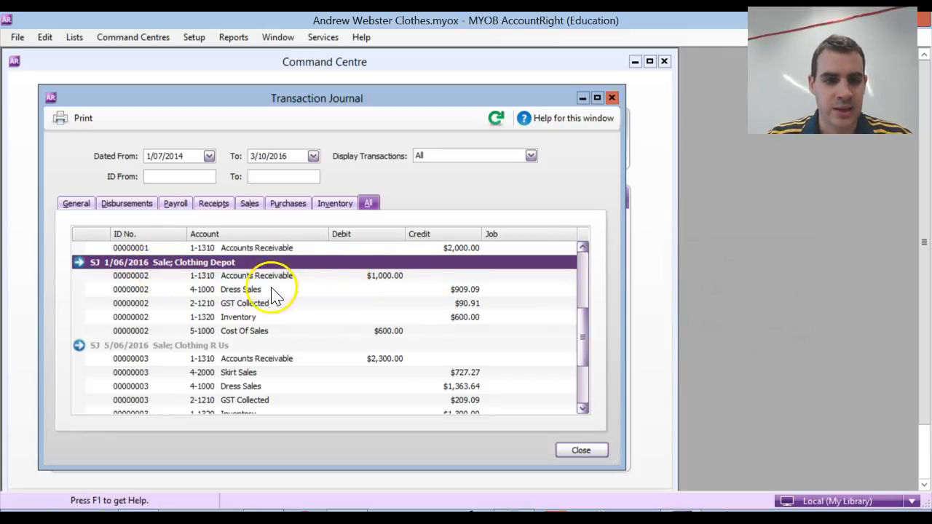
{"action": "left_click", "coordinate": [240, 276]}
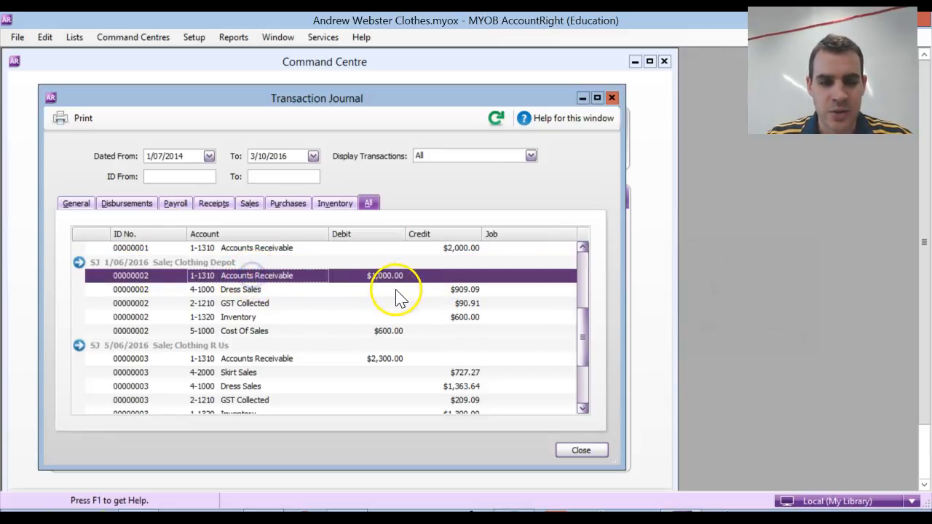
{"action": "left_click", "coordinate": [475, 291]}
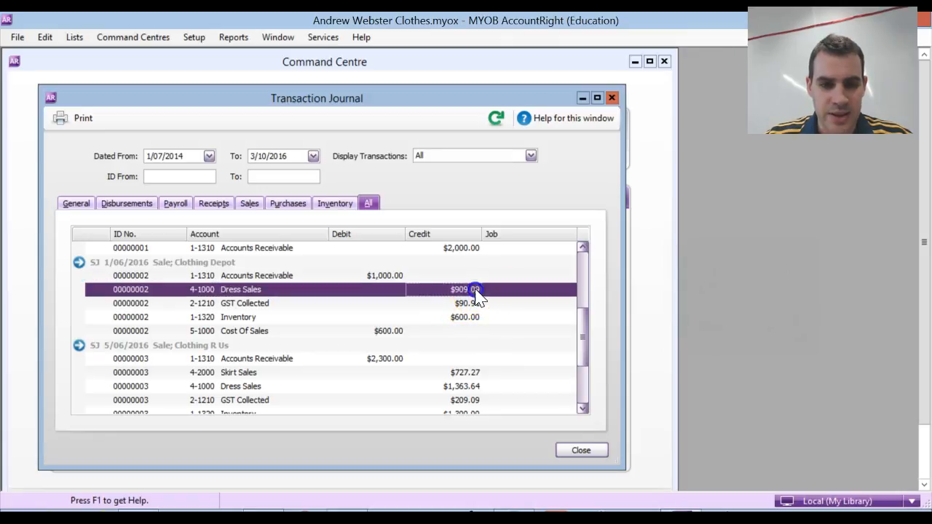
{"action": "left_click", "coordinate": [491, 304]}
{"action": "left_click", "coordinate": [491, 318]}
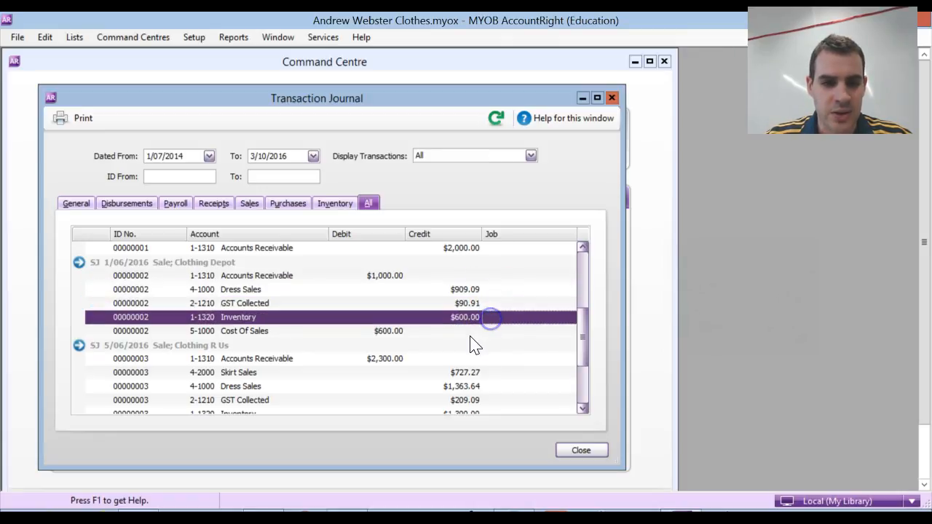
{"action": "left_click", "coordinate": [480, 332]}
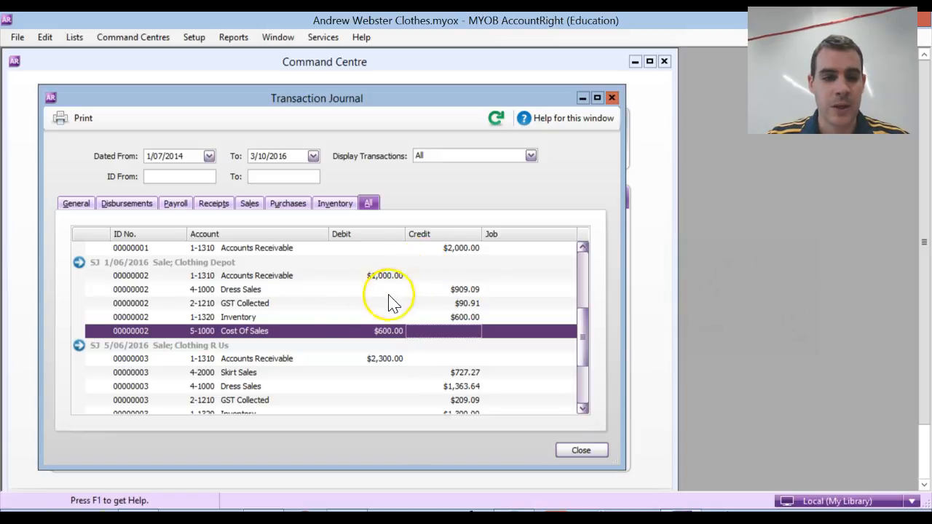
Review the 5/06/2016 Clothing R Us journal entry, open its invoice for editing and select the invoice date
{"action": "left_click", "coordinate": [263, 361]}
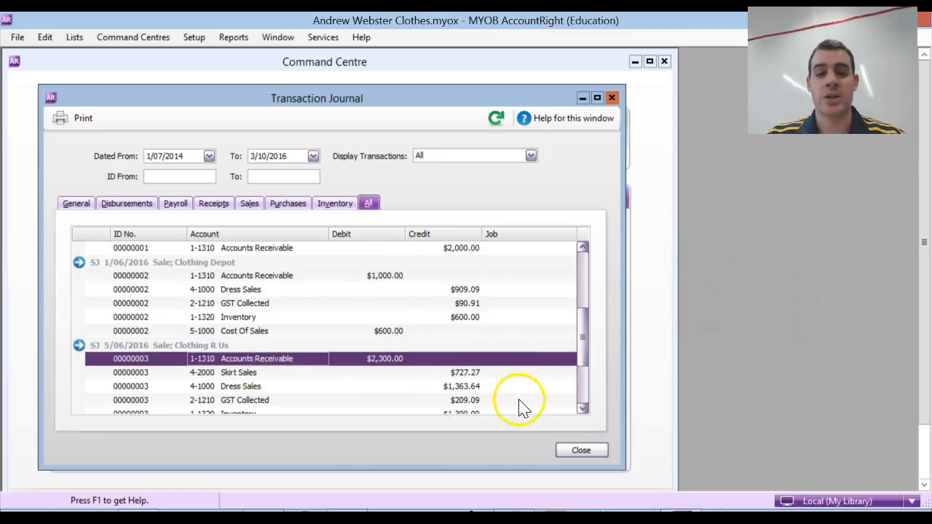
{"action": "left_click_drag", "start_coordinate": [581, 354], "coordinate": [587, 367]}
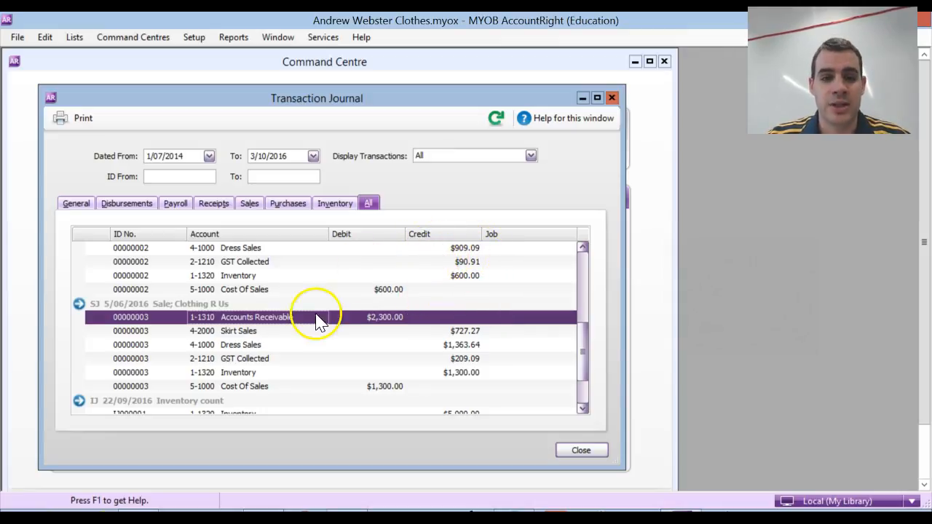
{"action": "left_click", "coordinate": [78, 306]}
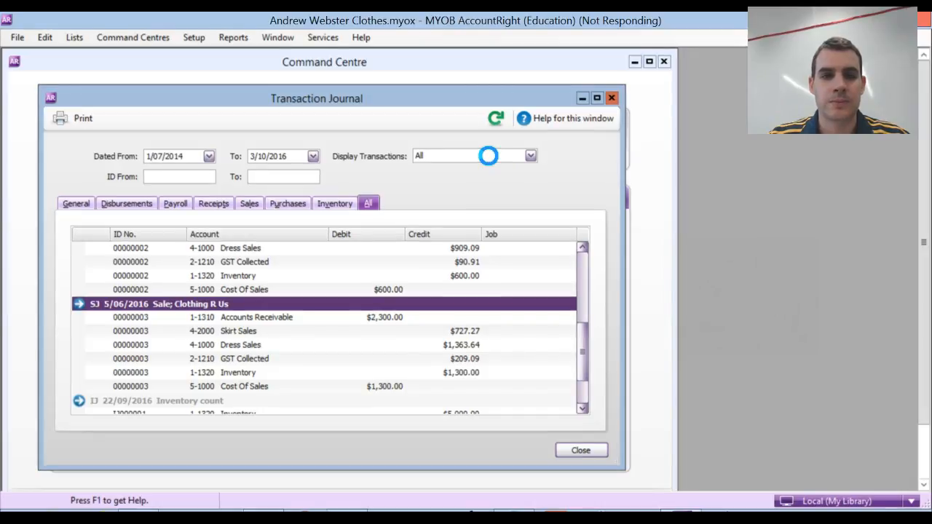
{"action": "left_click", "coordinate": [435, 188]}
{"action": "double_click", "coordinate": [421, 188]}
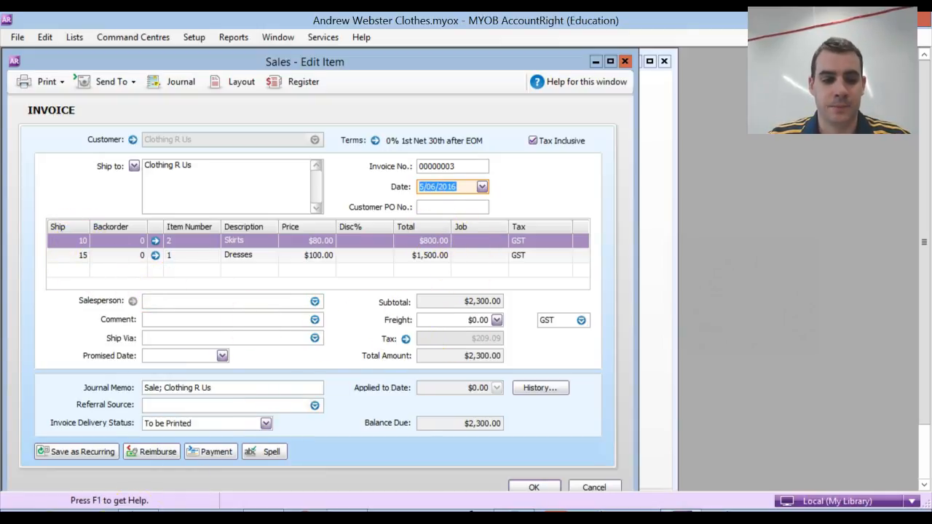
{"action": "left_click", "coordinate": [9, 512]}
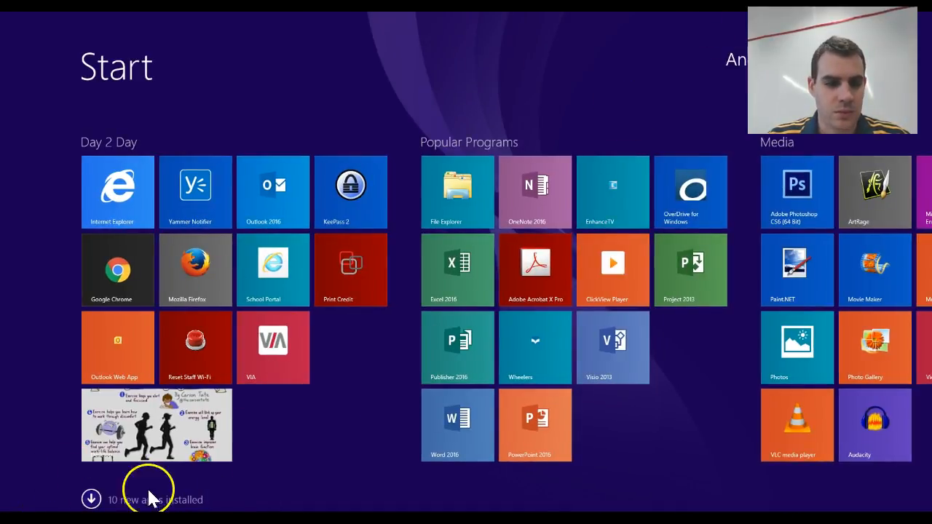
{"action": "left_click", "coordinate": [15, 510]}
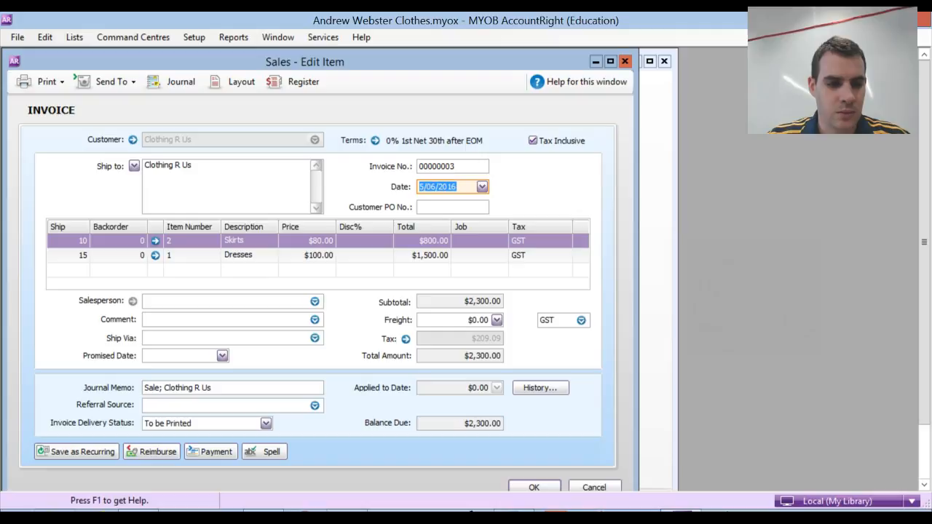